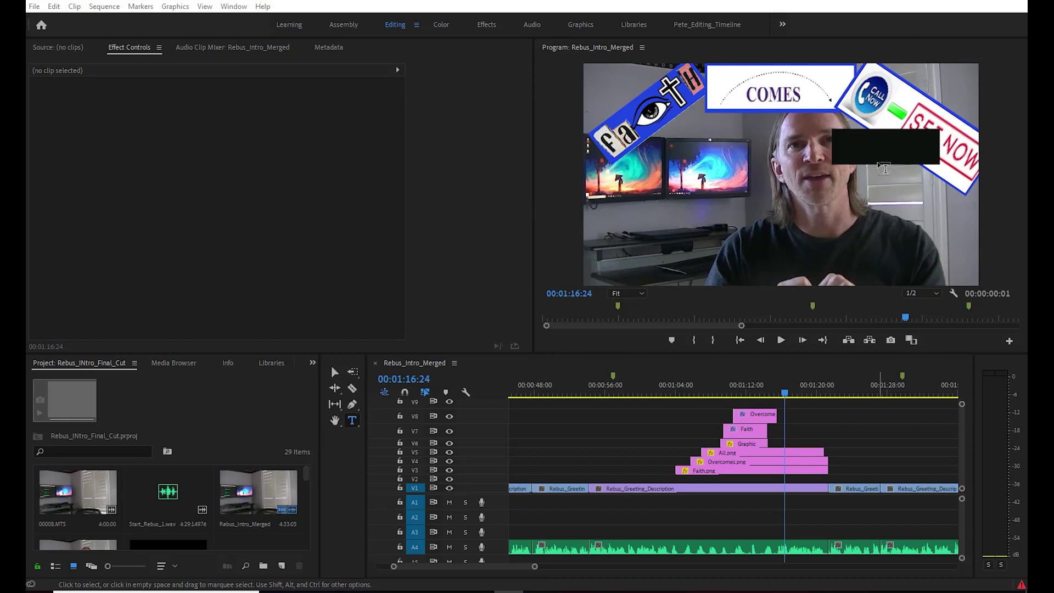
Attempt a text box on the preview, then clear all text exception errors from the Events log
left_click(873, 150)
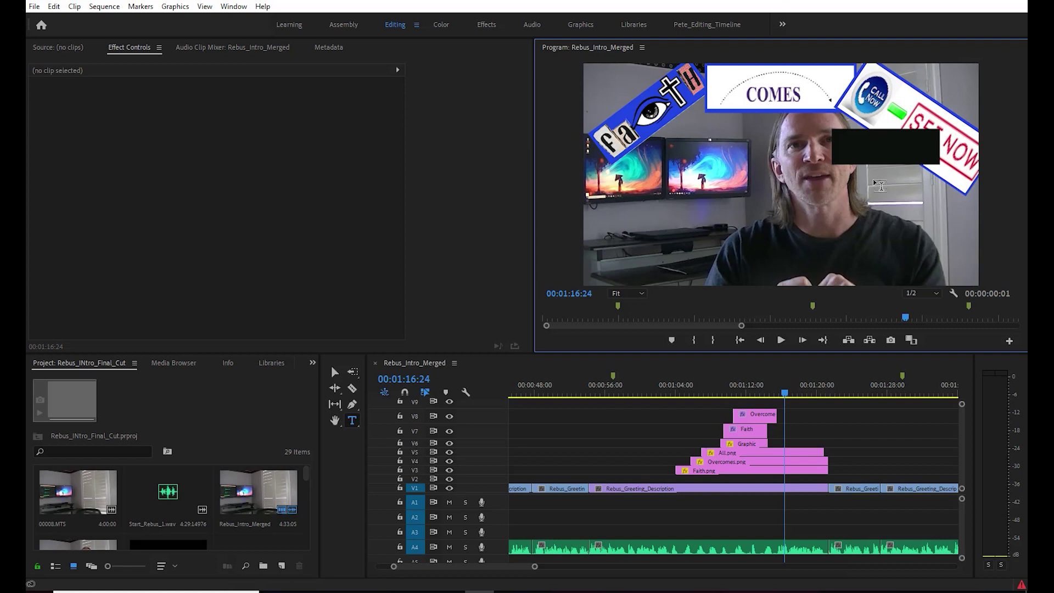
left_click(1021, 584)
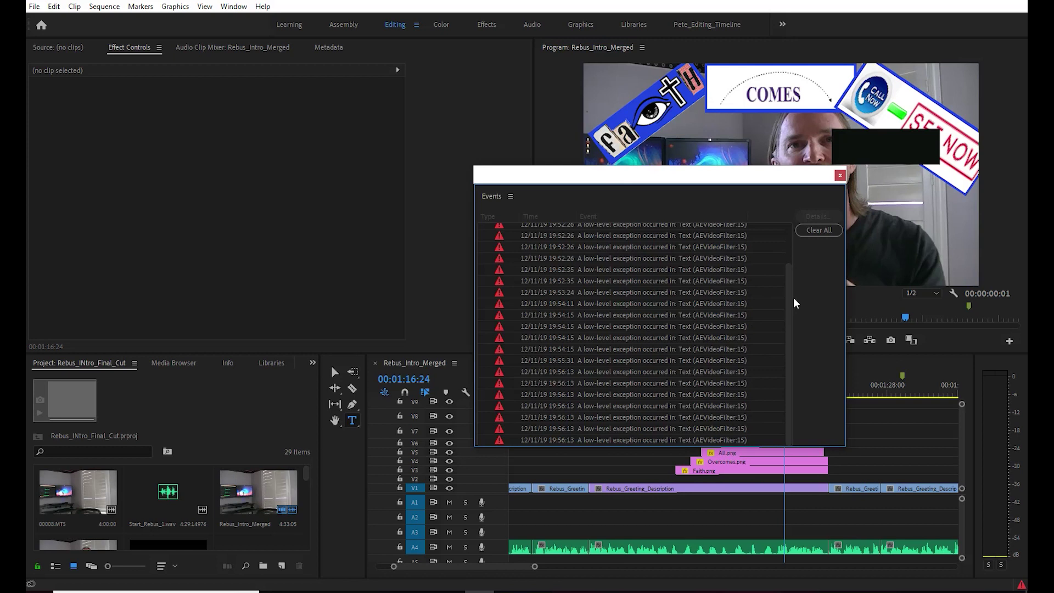
left_click_drag(792, 387, 783, 224)
left_click(813, 233)
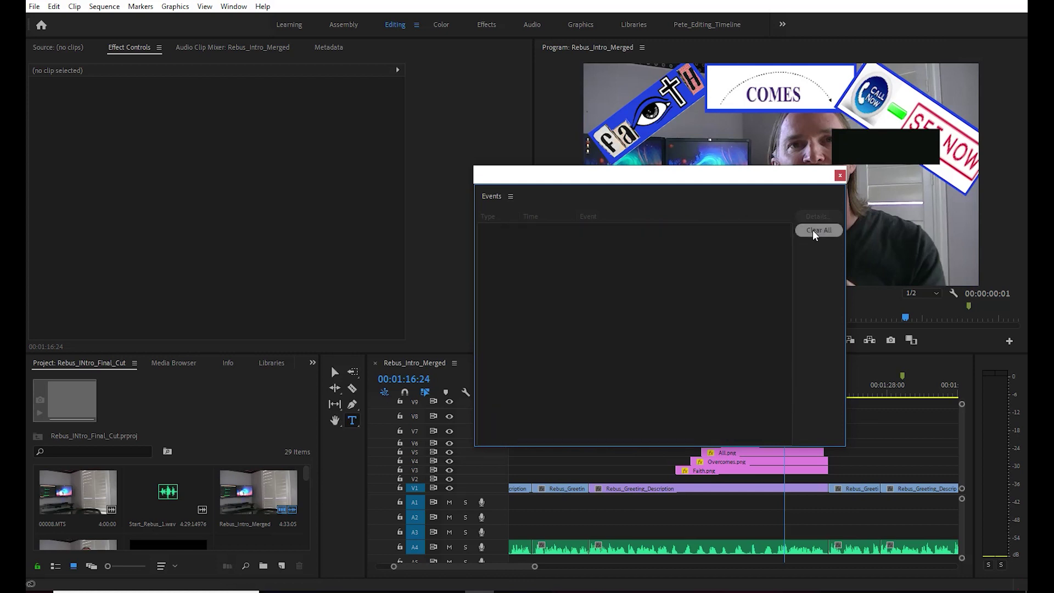
left_click(840, 175)
Enable Mercury Transmit in Premiere Pro's Playback preferences
left_click(54, 6)
mouse_move(113, 368)
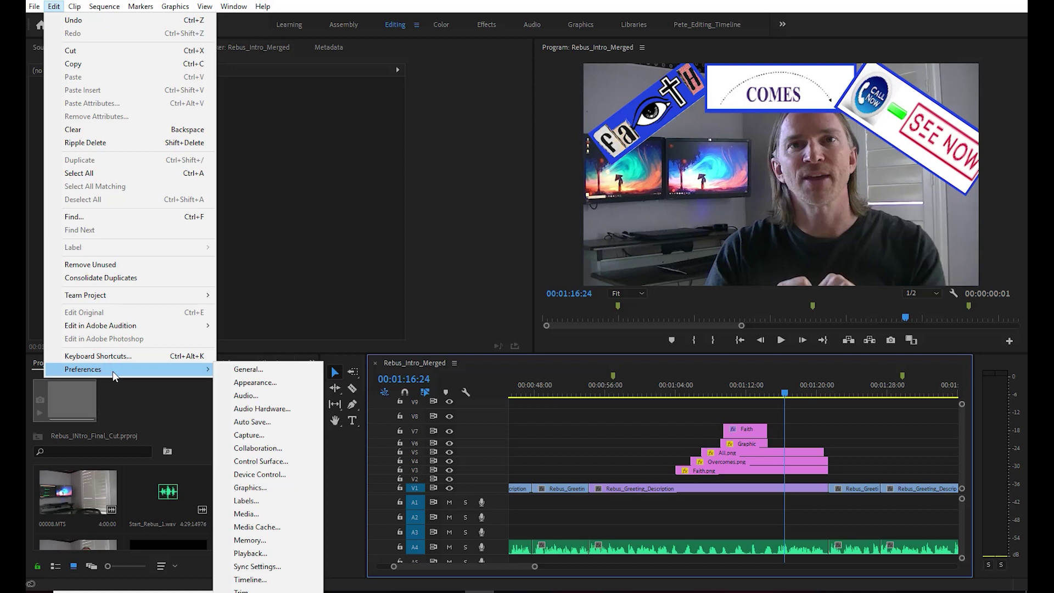
left_click(261, 552)
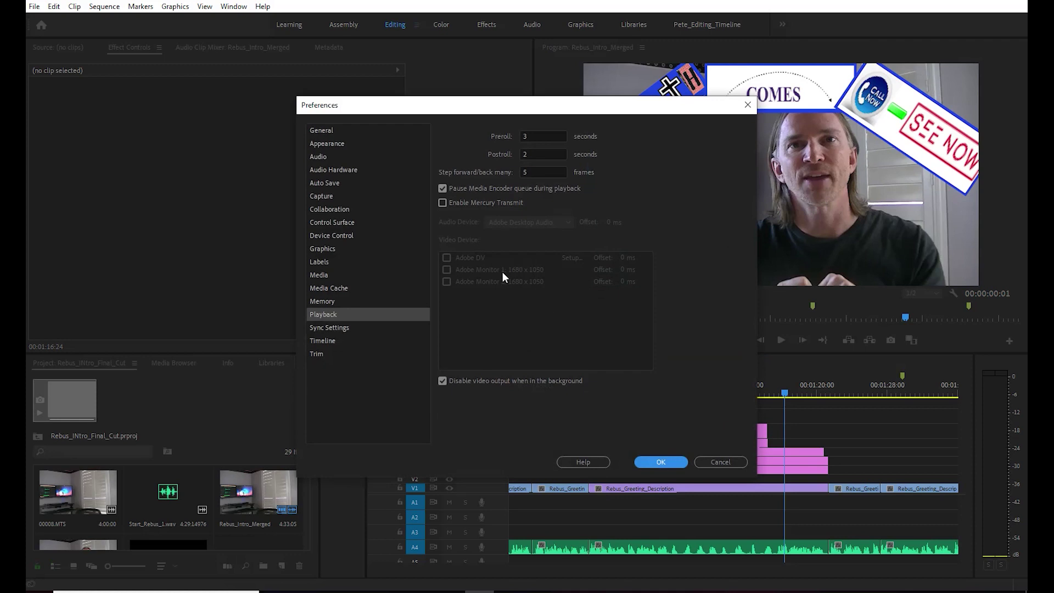
left_click(443, 202)
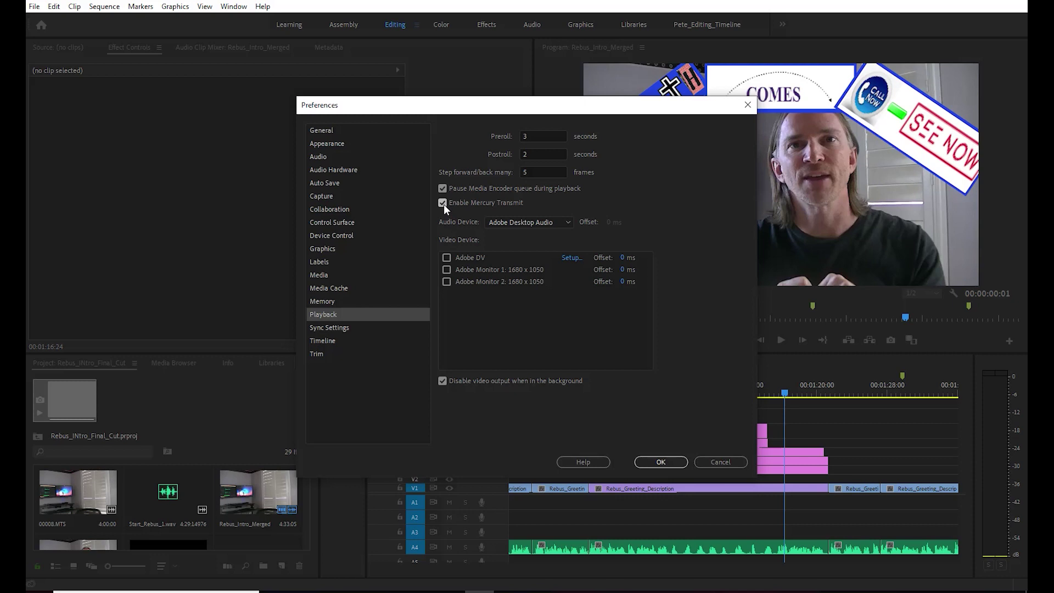
left_click(670, 463)
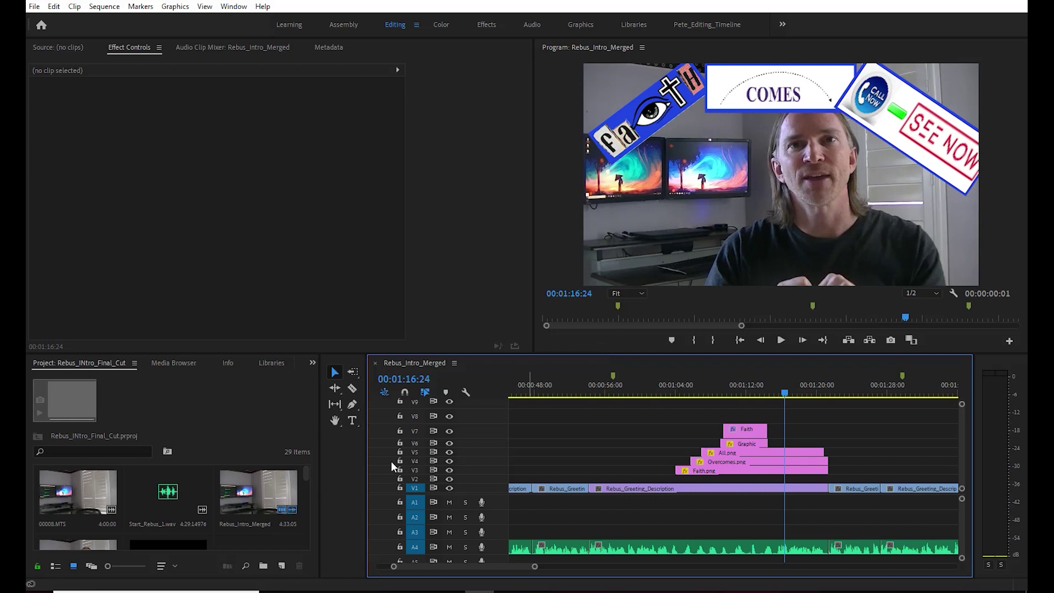
Draw a new text box over the video with the Type tool and dismiss the exception notice
left_click(354, 420)
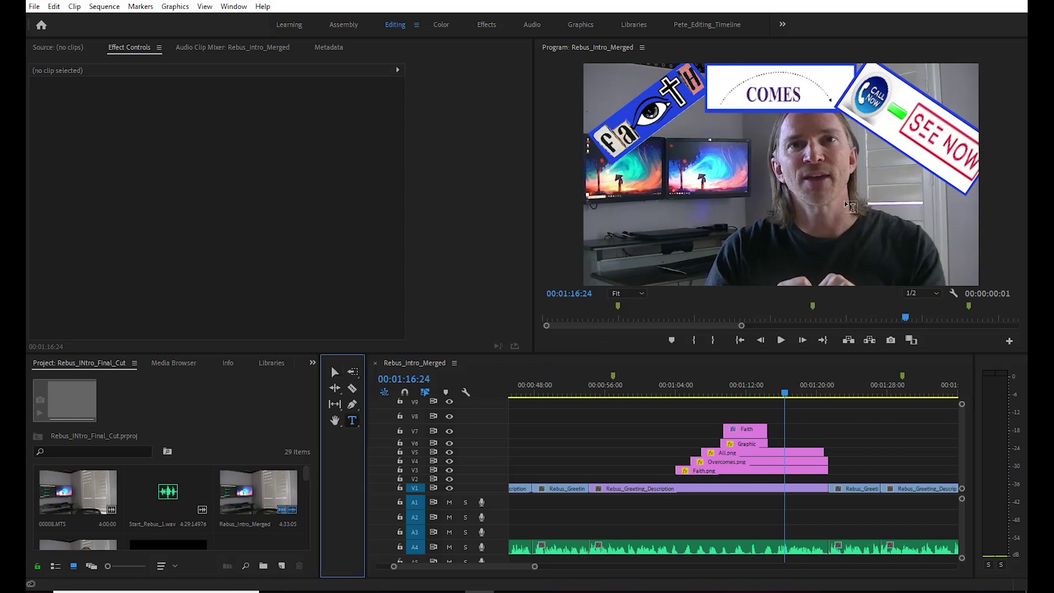
left_click_drag(670, 156, 764, 179)
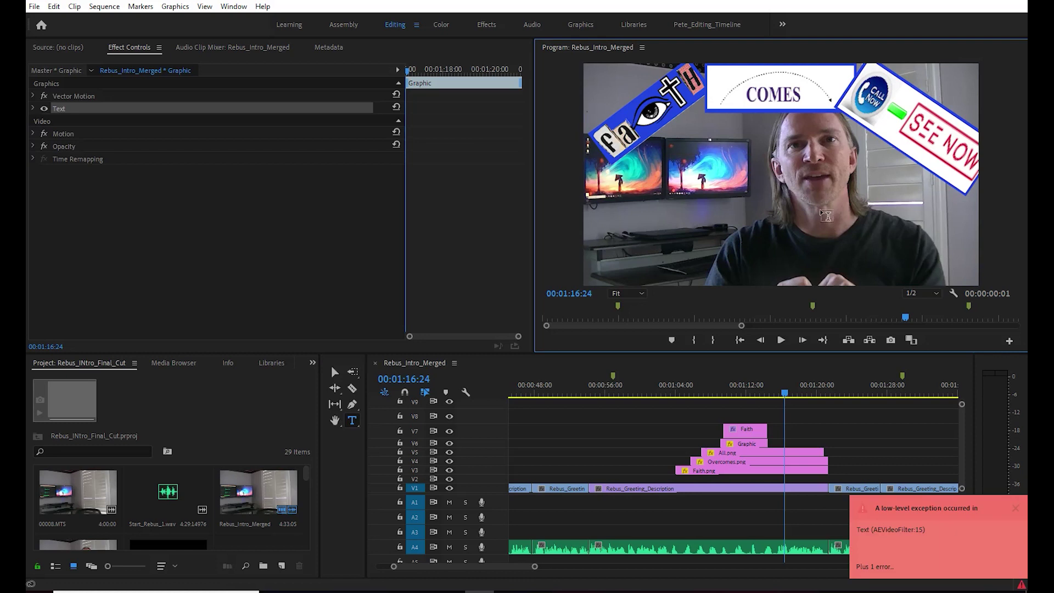
left_click(1014, 509)
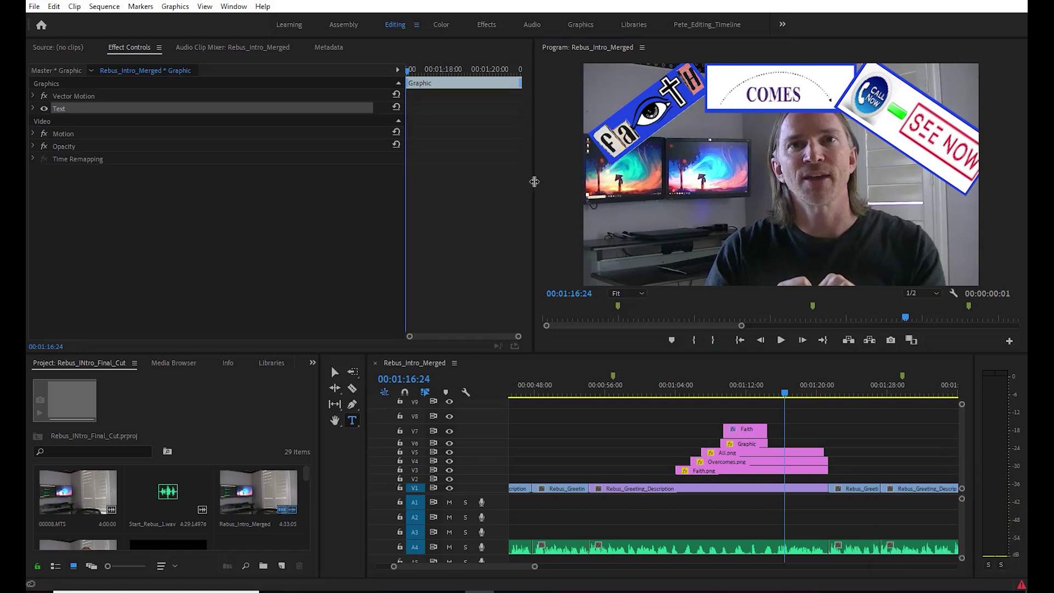
Exit Premiere Pro, saving changes to Rebus_INtro_Final_Cut.prproj
left_click(34, 6)
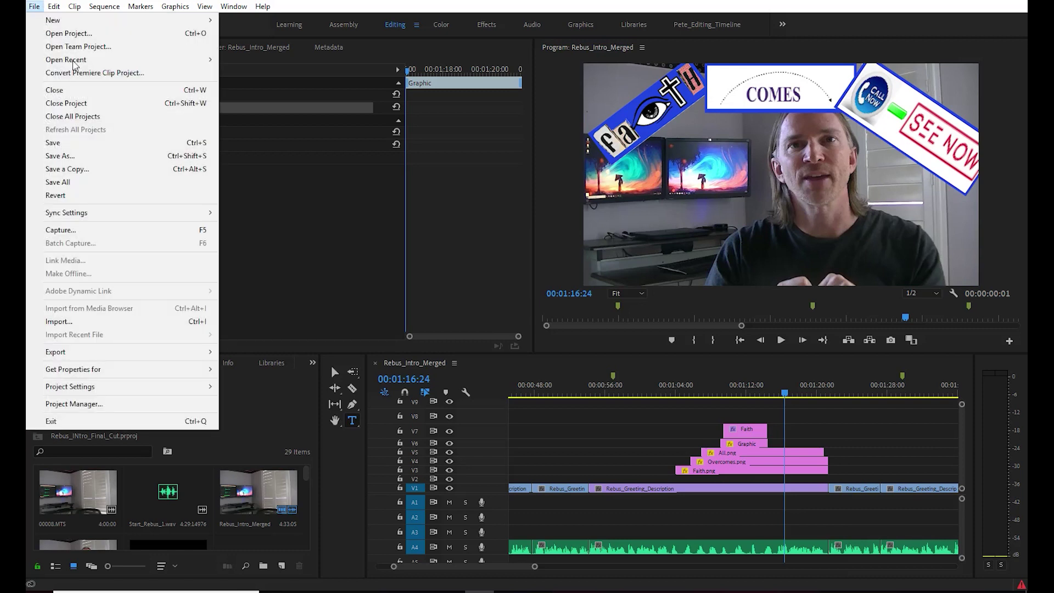
left_click(99, 422)
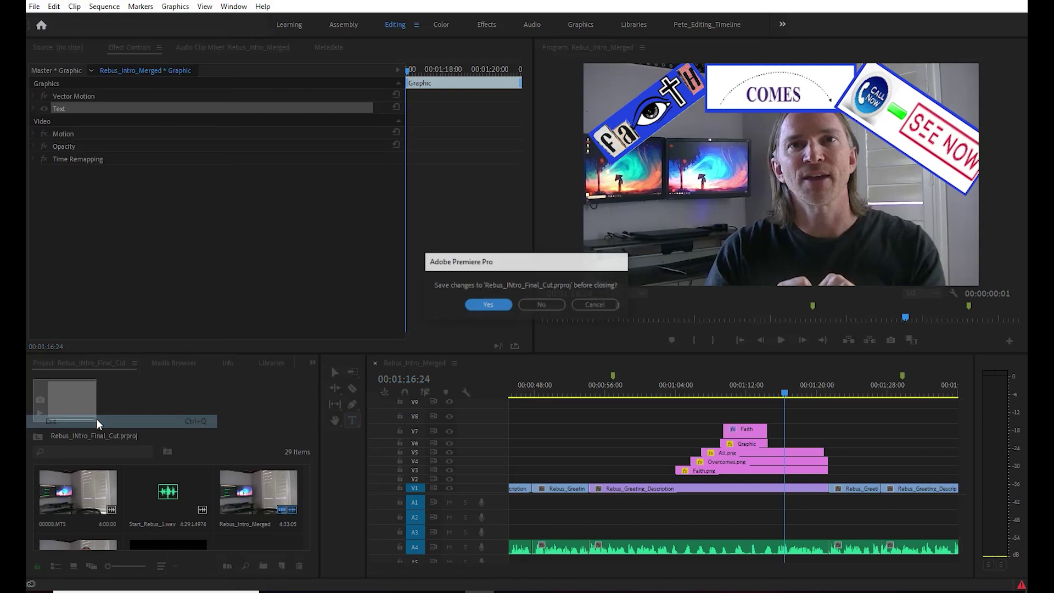
left_click(490, 307)
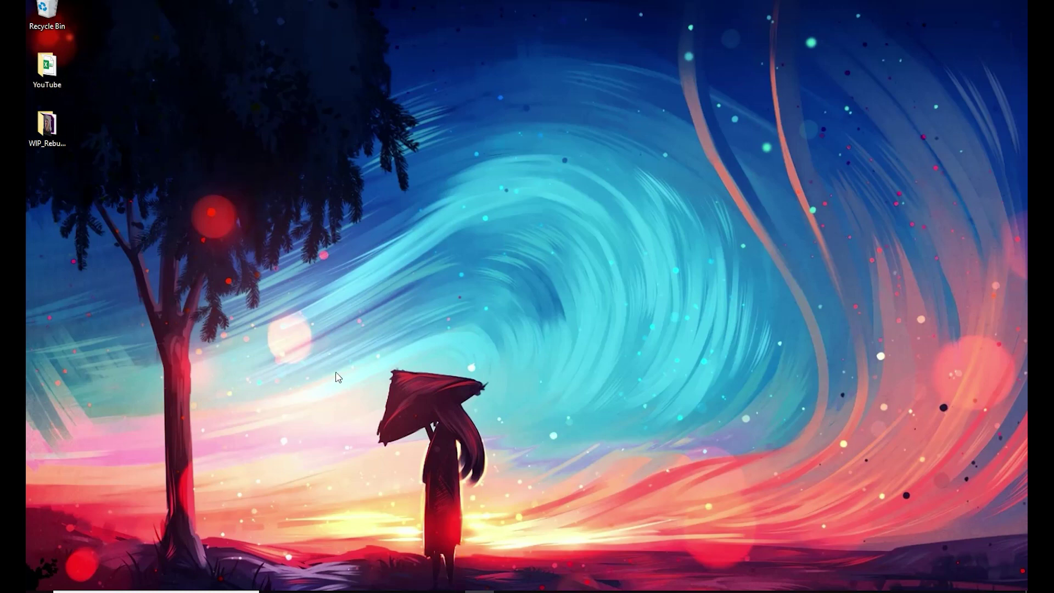
End the Creative Cloud Desktop task in Task Manager, then close Task Manager
left_click(392, 590)
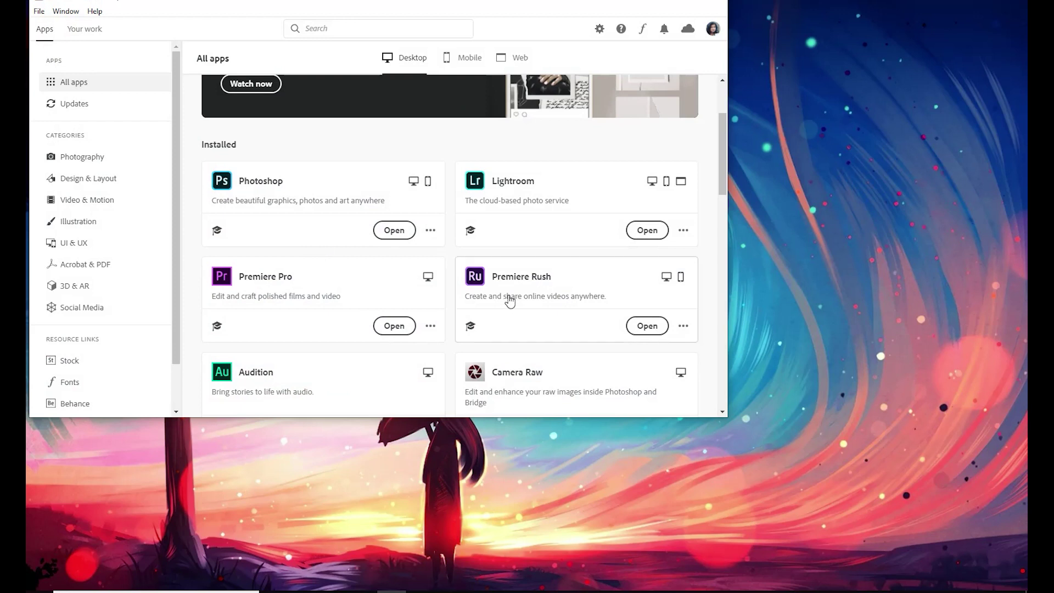
key("ctrl+shift+Escape")
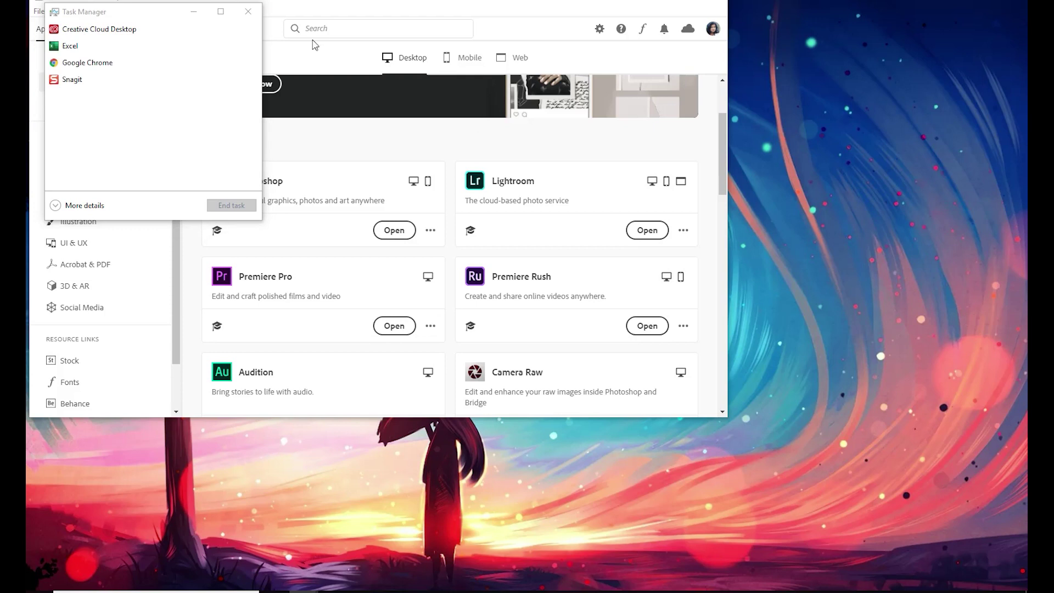
left_click(102, 36)
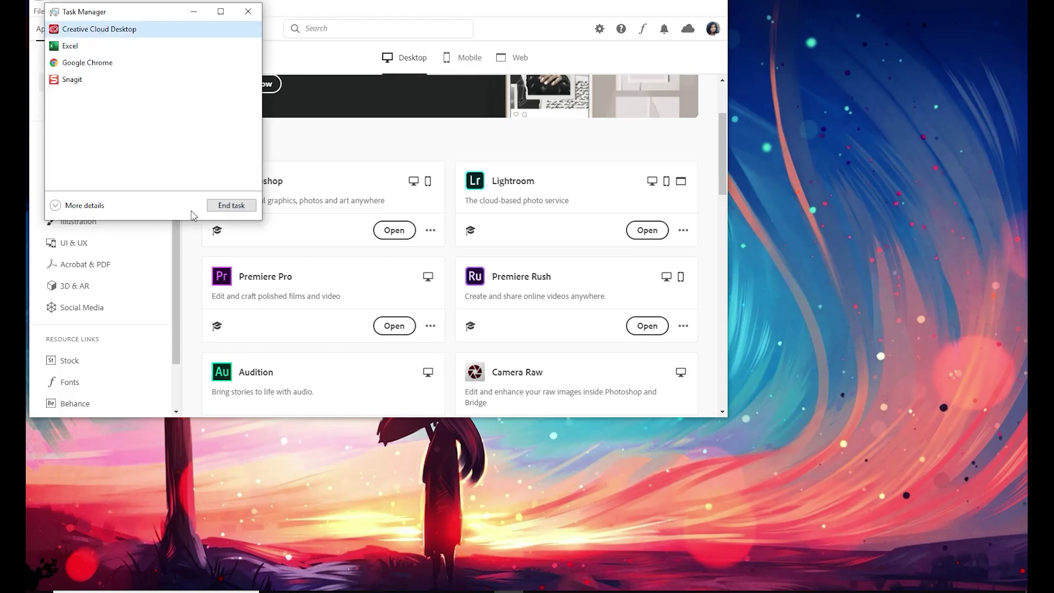
left_click(238, 209)
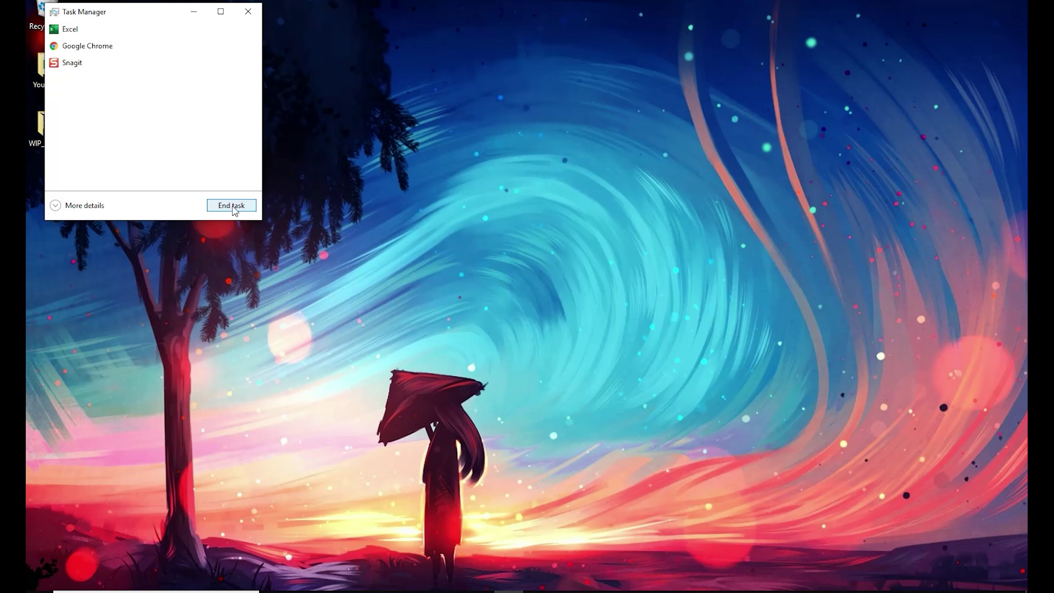
left_click(248, 11)
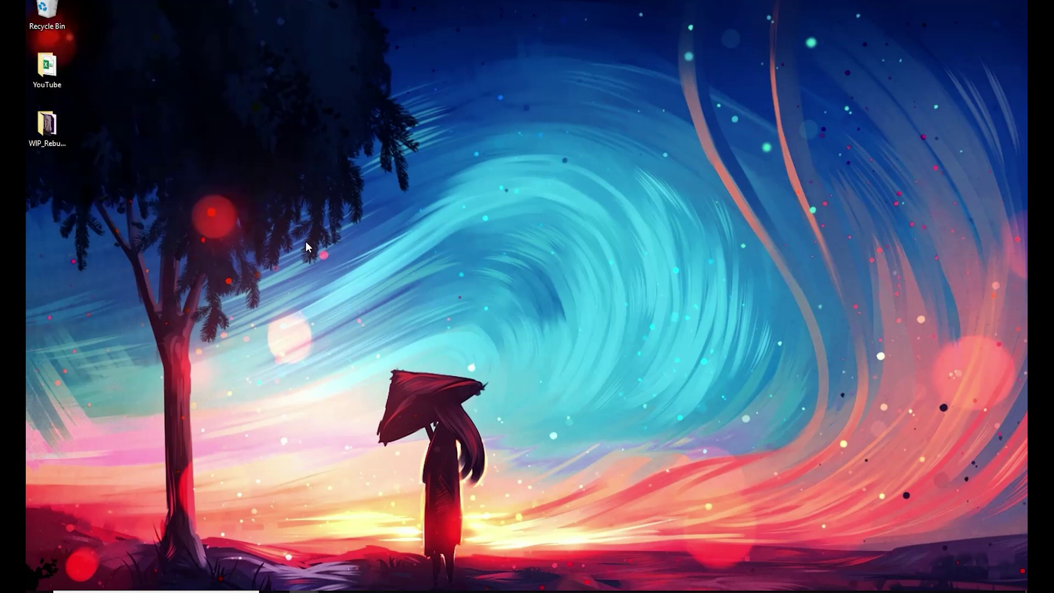
Relaunch Premiere Pro from Creative Cloud and accept resetting its preferences to defaults
left_click(392, 591)
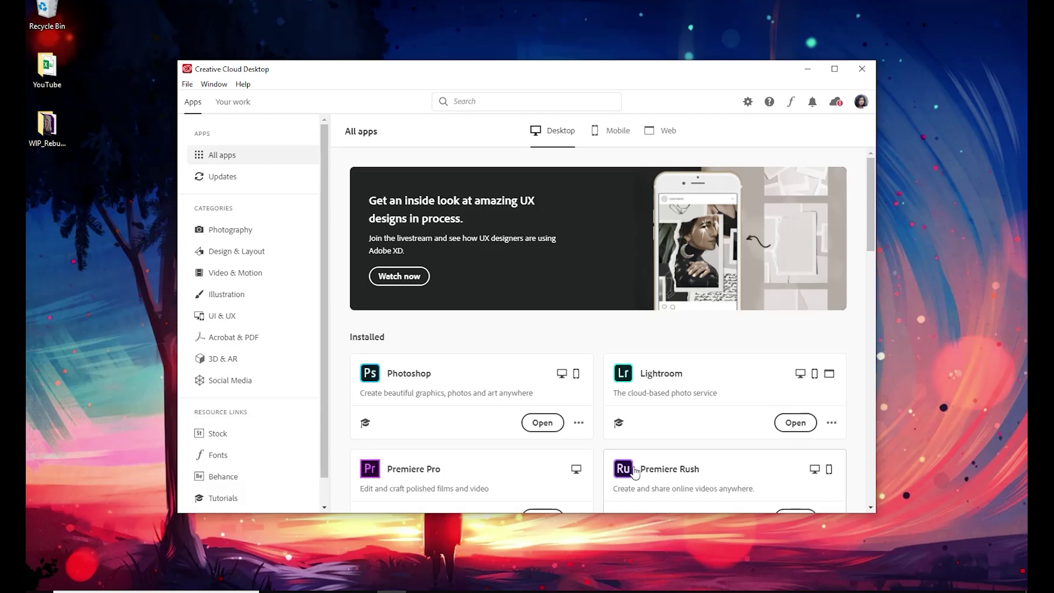
scroll(631, 469, "down", 2)
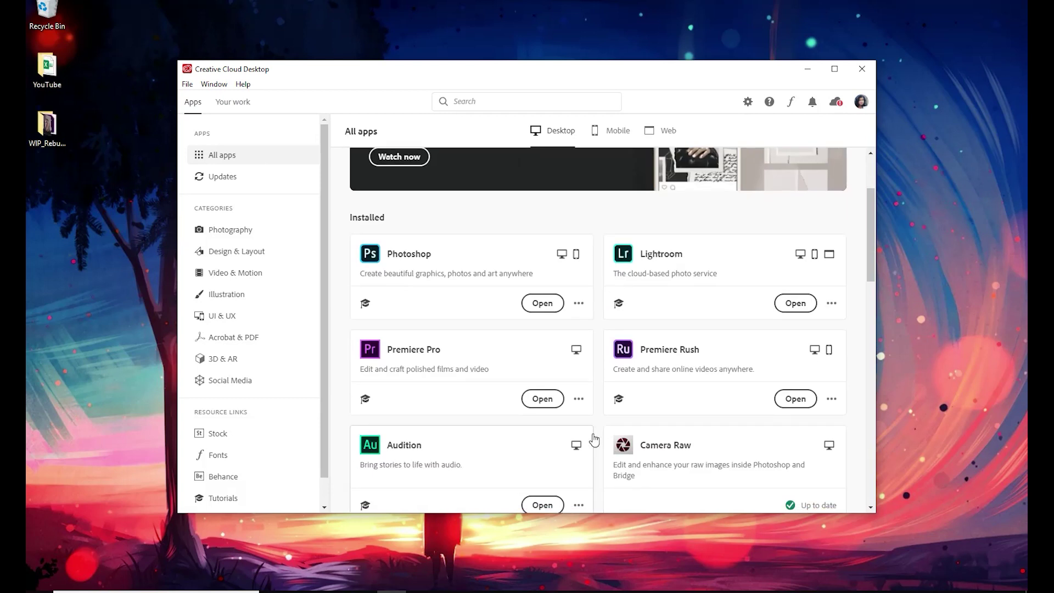
left_click(541, 402)
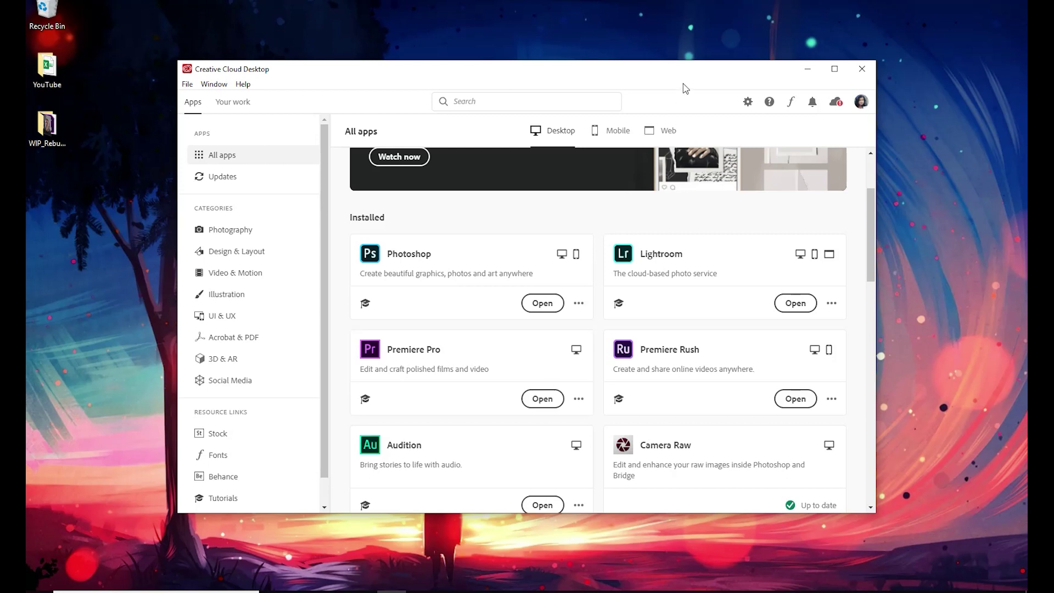
left_click_drag(692, 78, 274, 78)
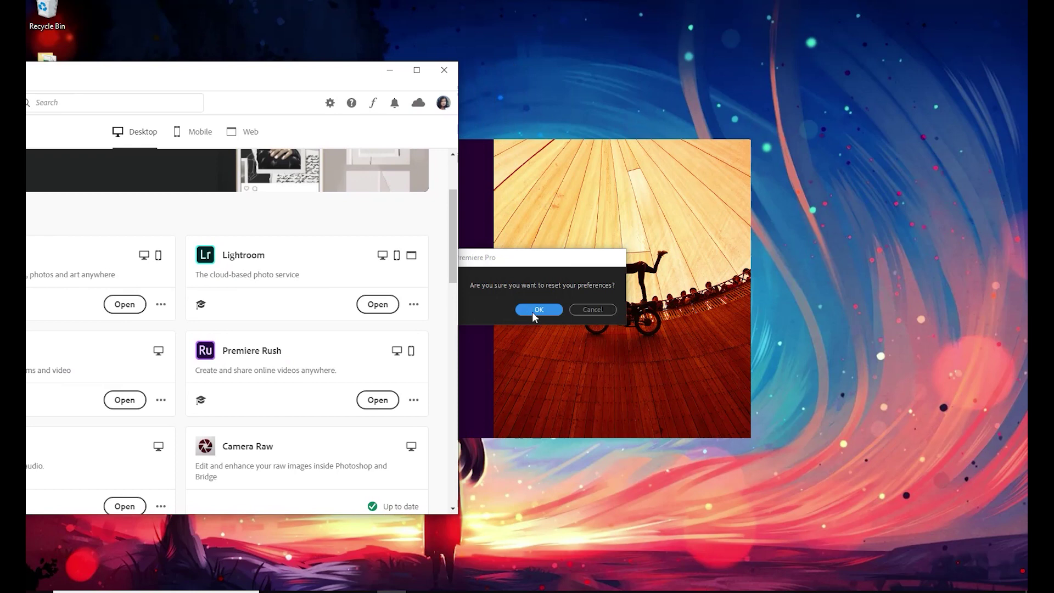
left_click(532, 310)
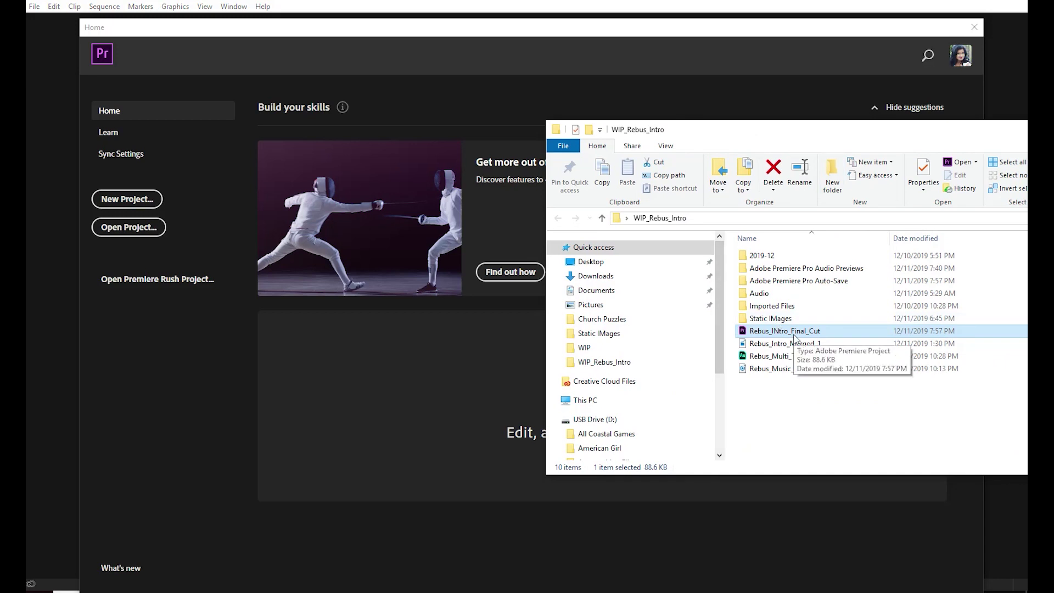
Open Rebus_INtro_Final_Cut.prproj from the WIP_Rebus_Intro folder in File Explorer
double_click(794, 335)
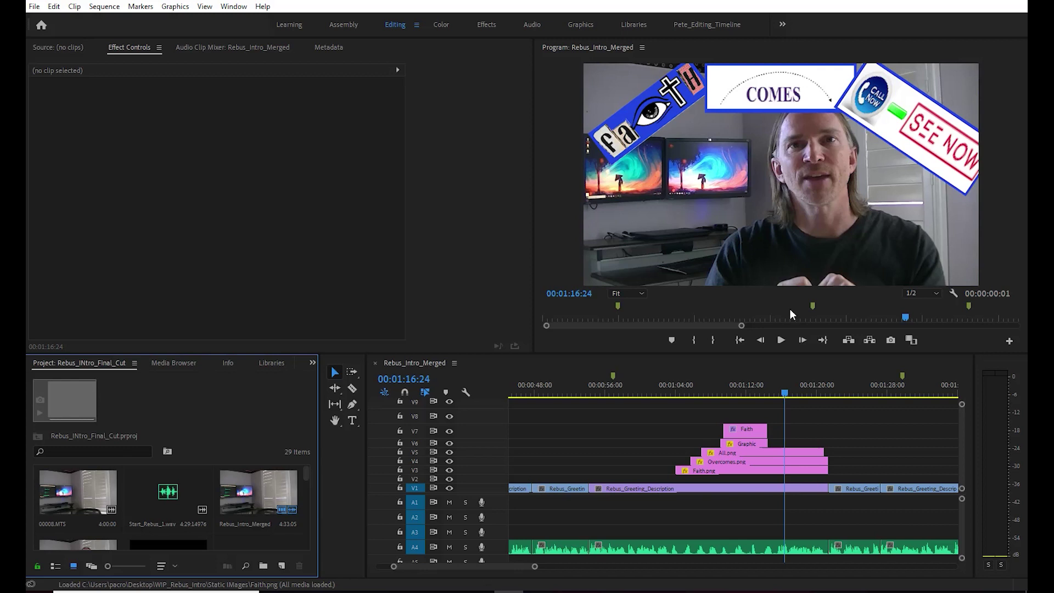
Move the playhead to 00:01:09:51 and type 'Overcomes' into a new text box on the video
left_click_drag(784, 393, 726, 394)
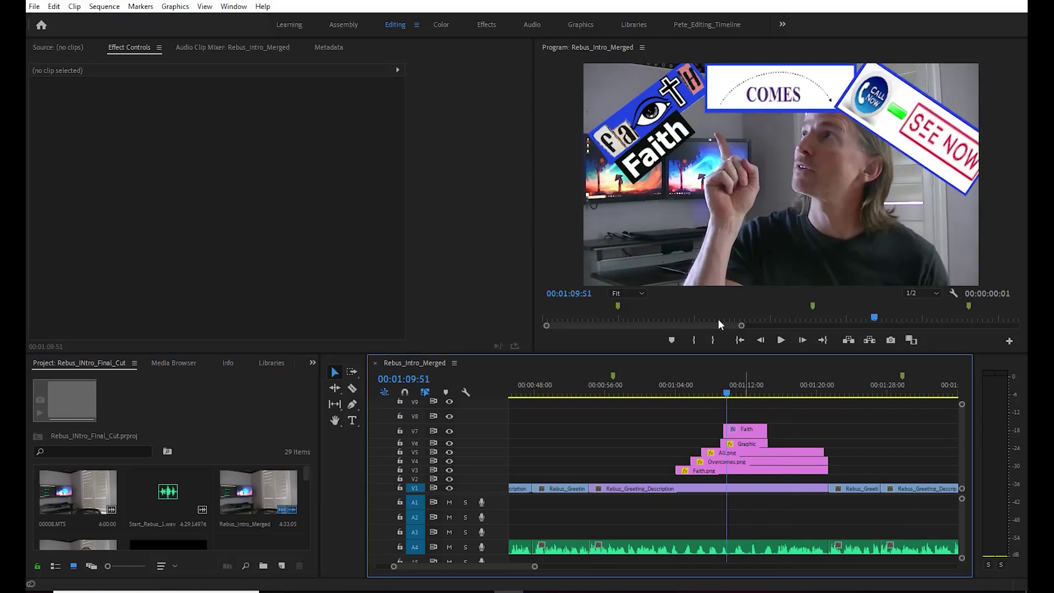
left_click(353, 420)
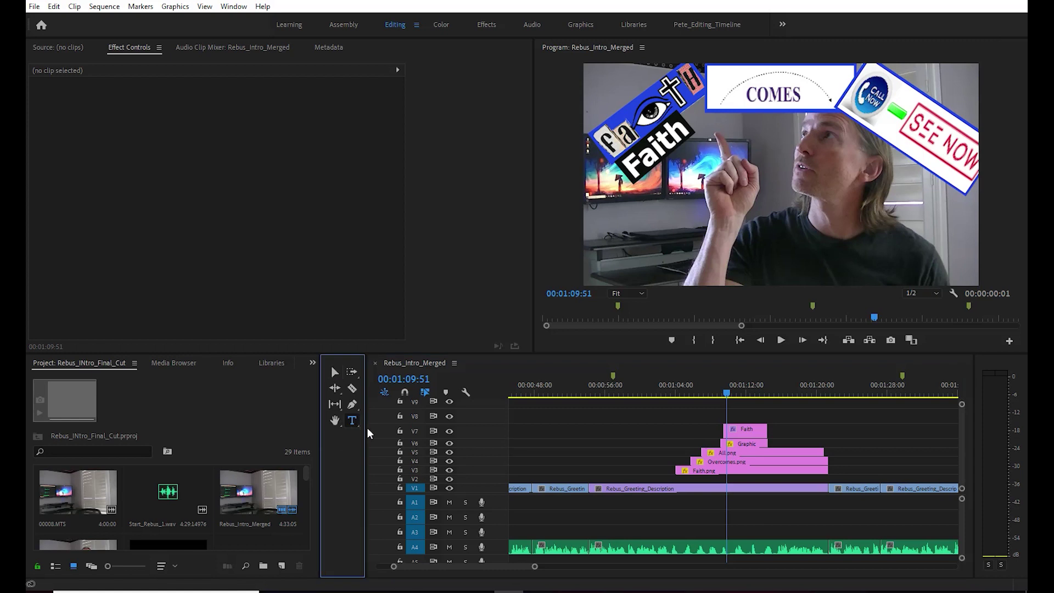
left_click_drag(709, 118, 766, 123)
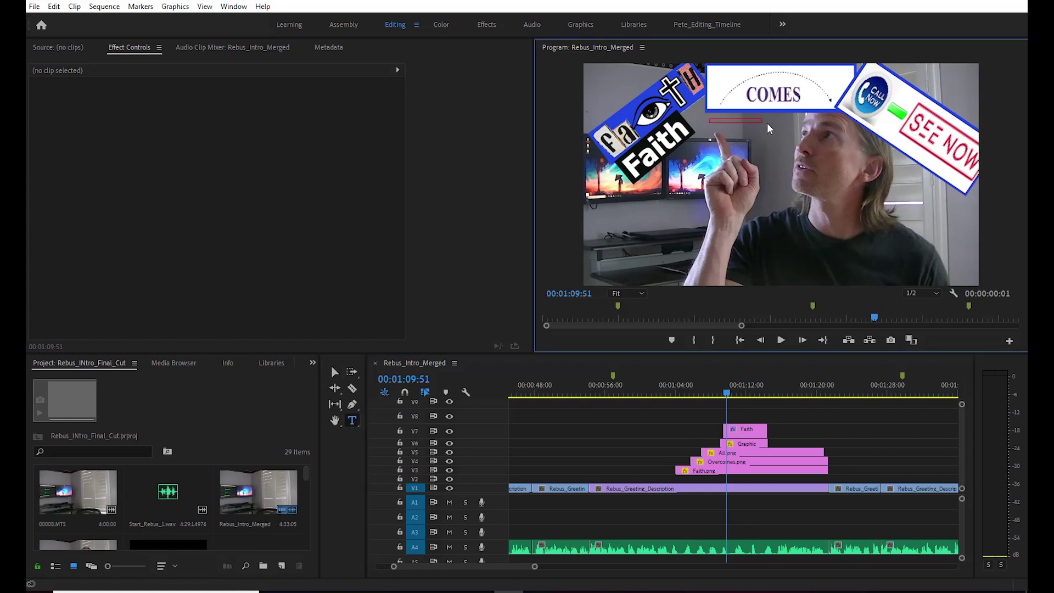
left_click(815, 133)
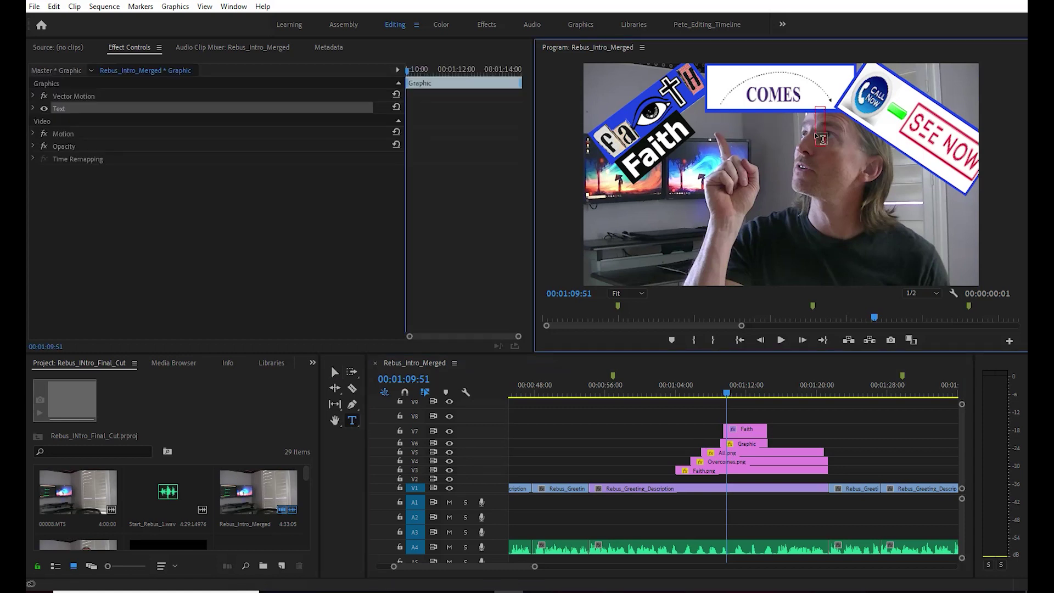
type("Overcome")
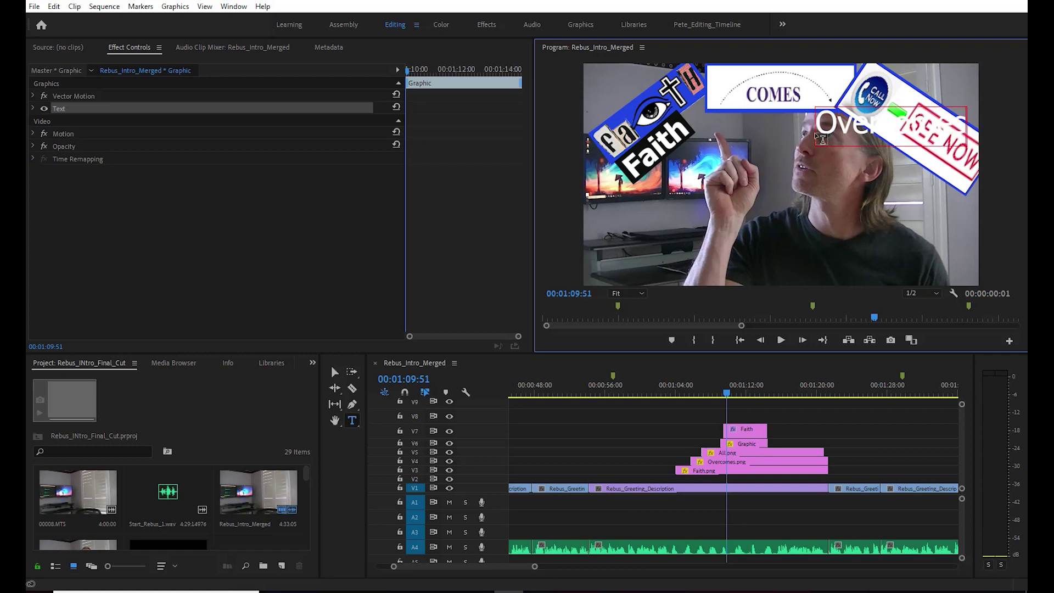
Make the Overcomes text box taller and draw an empty text box below it
left_click(893, 109)
left_click_drag(892, 145, 891, 177)
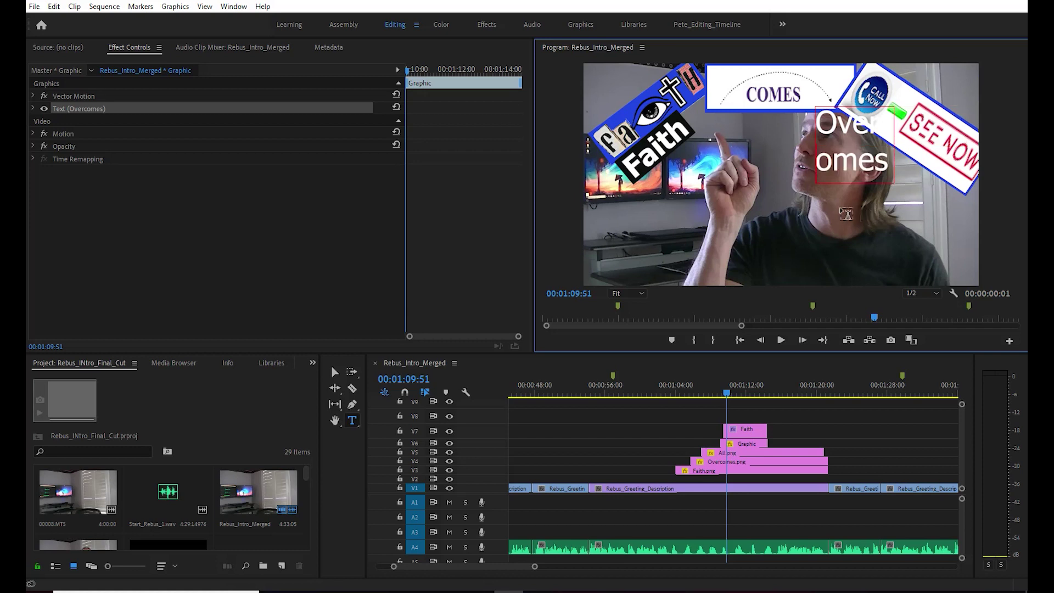
left_click_drag(838, 206, 960, 230)
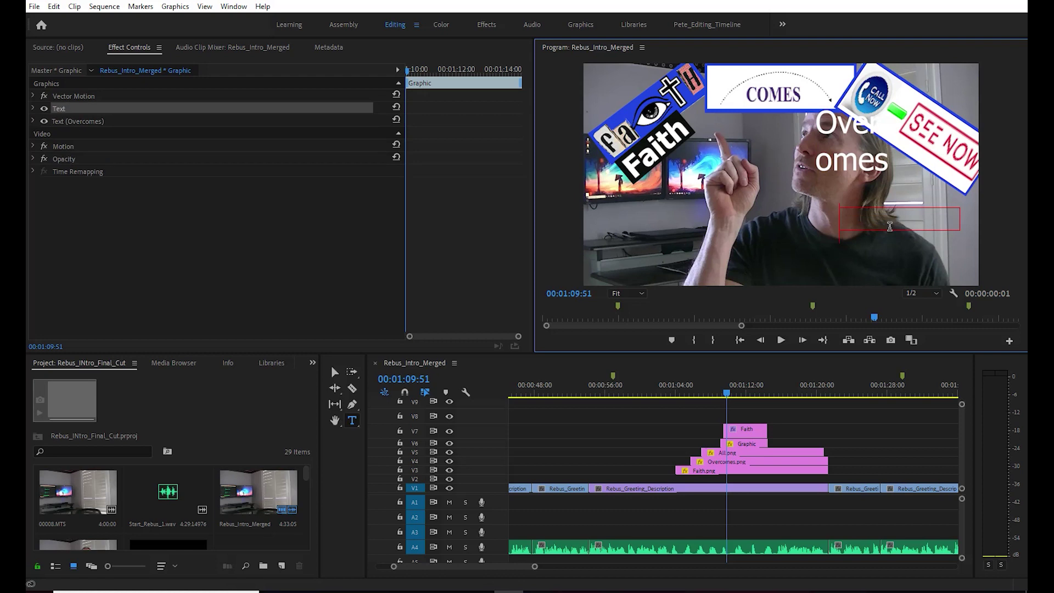
Type ALL in the new box, then move the Overcomes text left beside Faith and enlarge it
type("ALL")
left_click(82, 121)
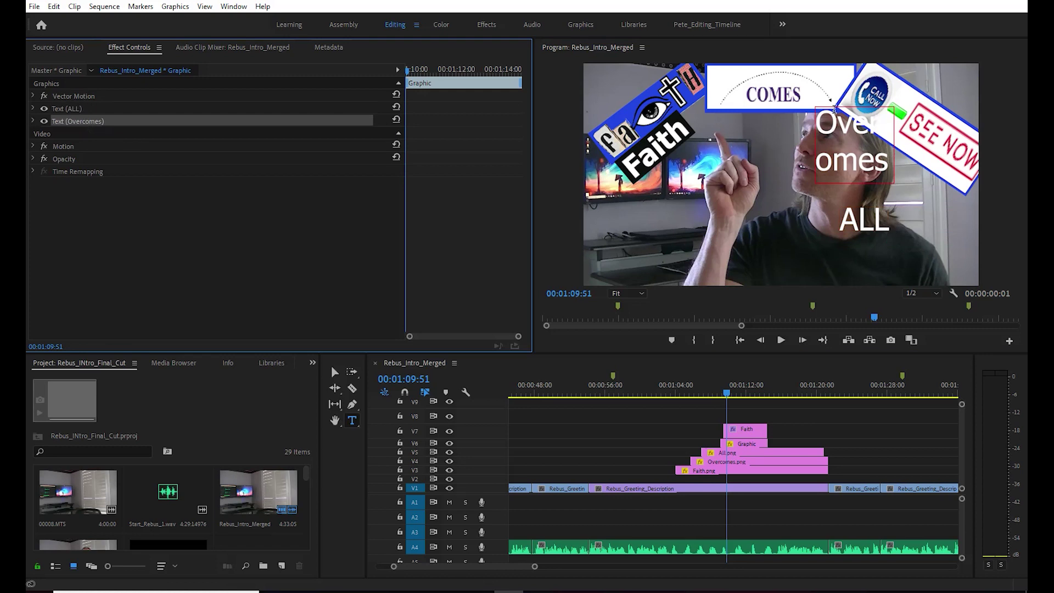
left_click(830, 171)
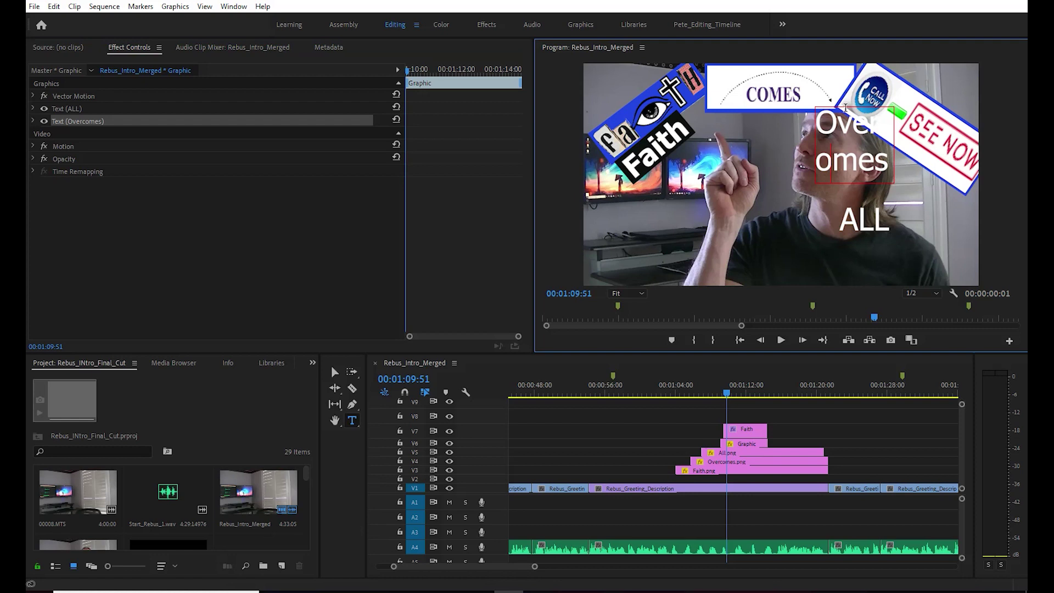
left_click(334, 372)
left_click_drag(843, 108, 728, 116)
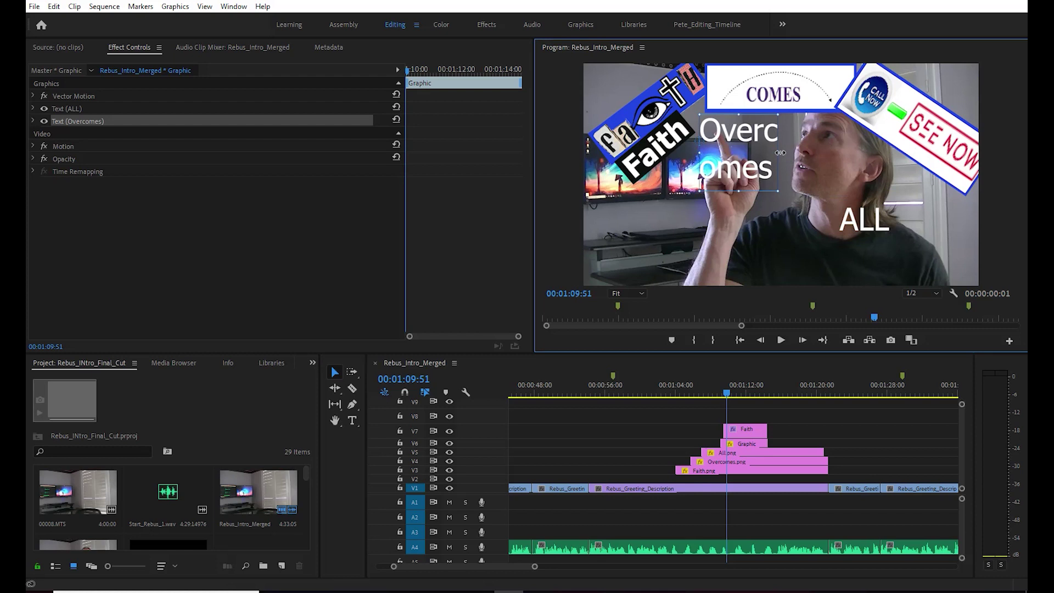
left_click_drag(777, 153, 818, 152)
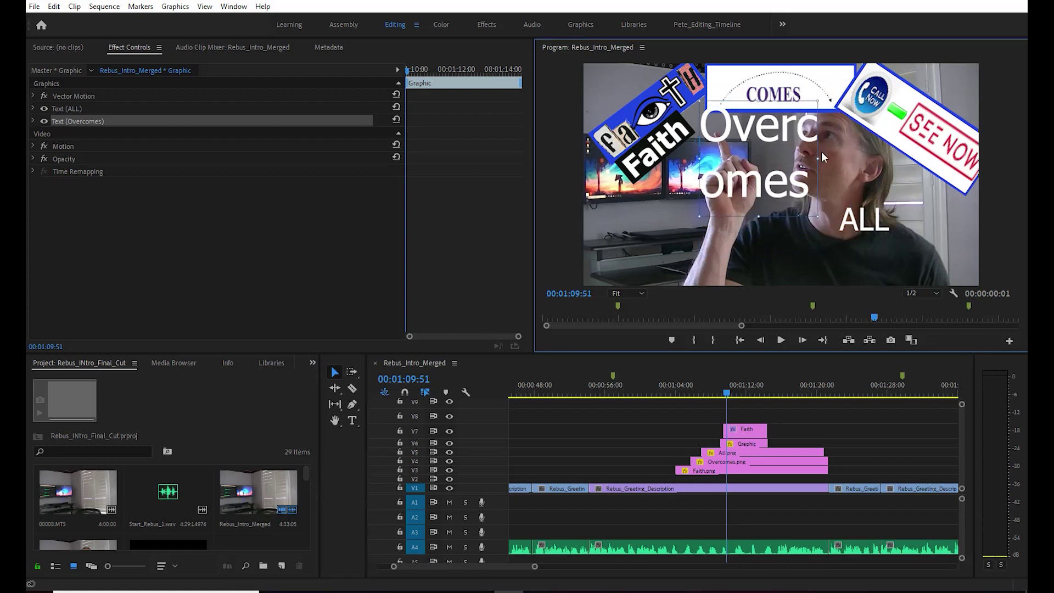
Open the Playback page of Preferences through Edit > Preferences
left_click(53, 6)
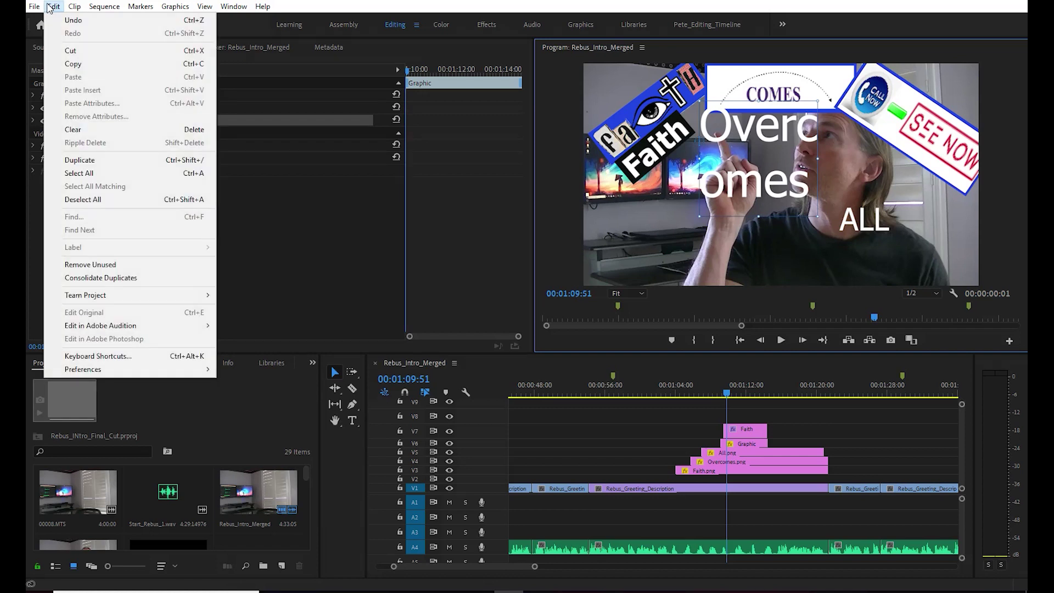
mouse_move(122, 332)
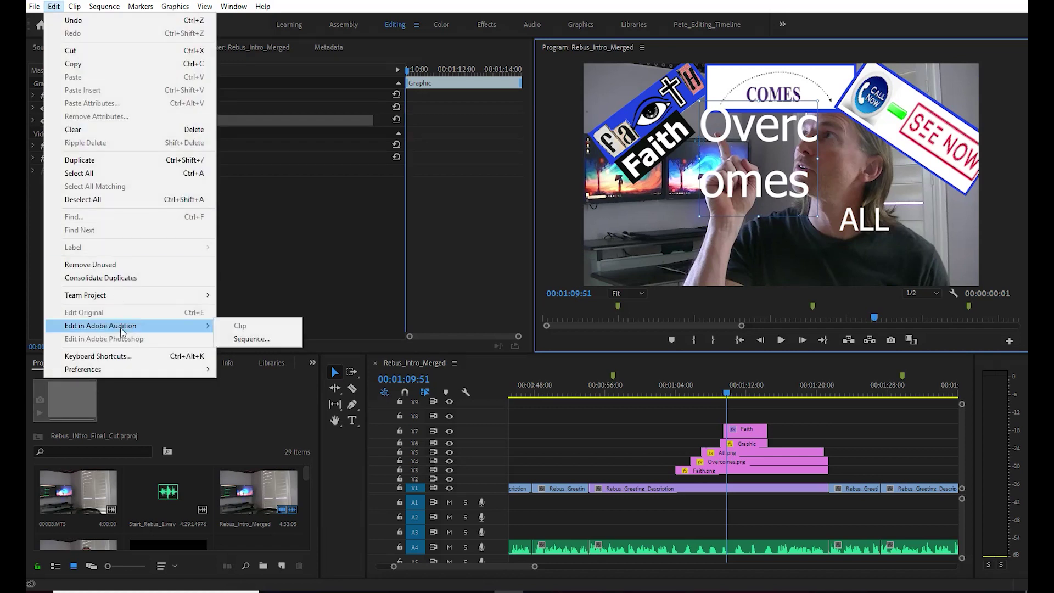
mouse_move(118, 373)
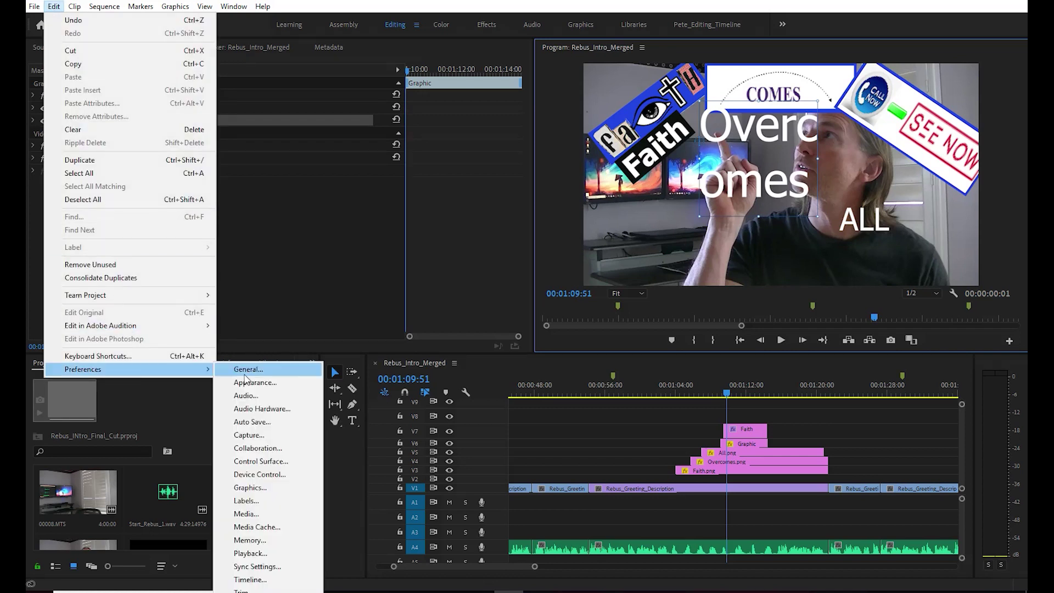
left_click(251, 552)
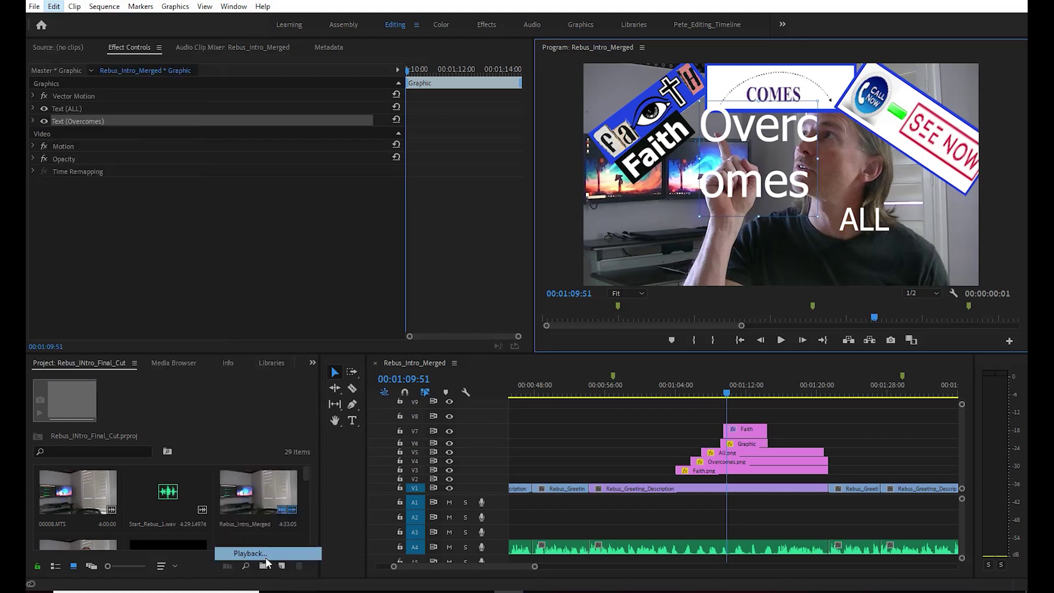